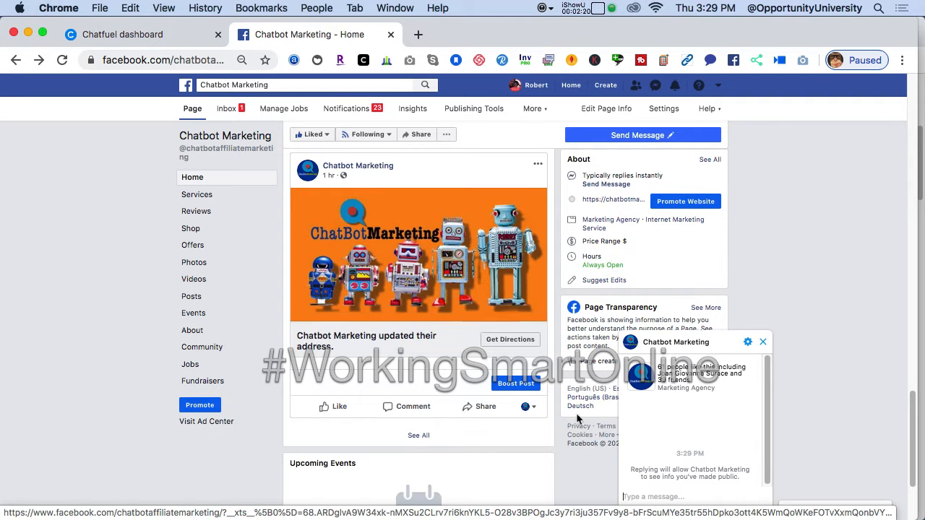
# Send the message "chat bot" to the Chatbot Marketing page in the open chat.
pyautogui.write('cha')
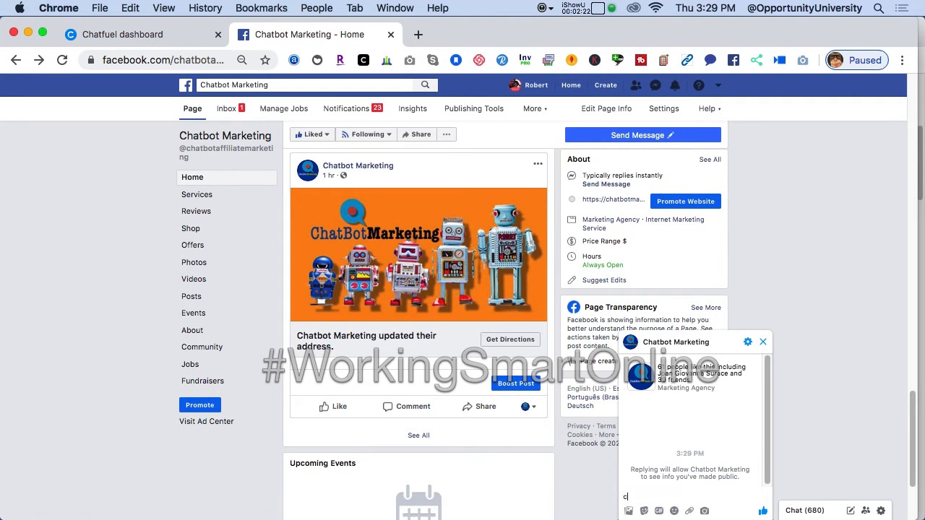
pyautogui.write('t bot')
pyautogui.press('Return')
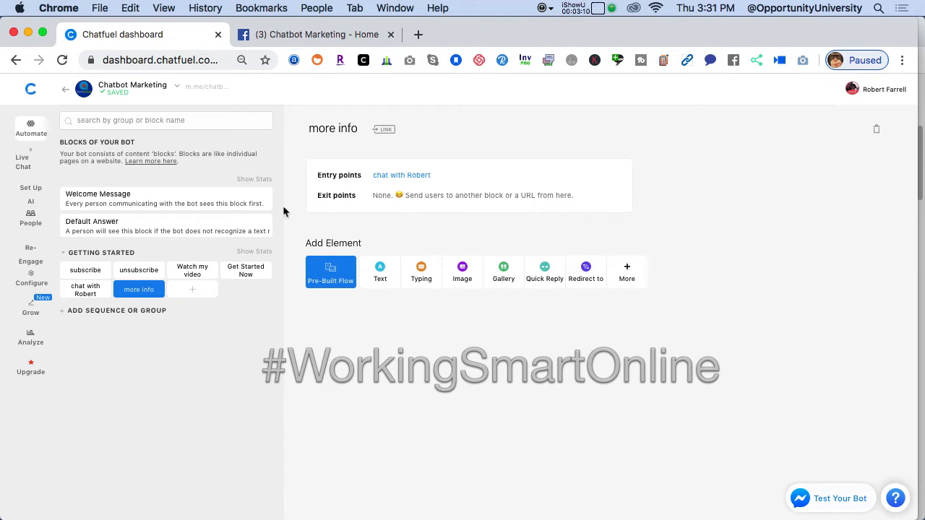
# Open the bot's AI setup, add a new AI rule, and enter the user phrase "chat bot".
pyautogui.click(32, 198)
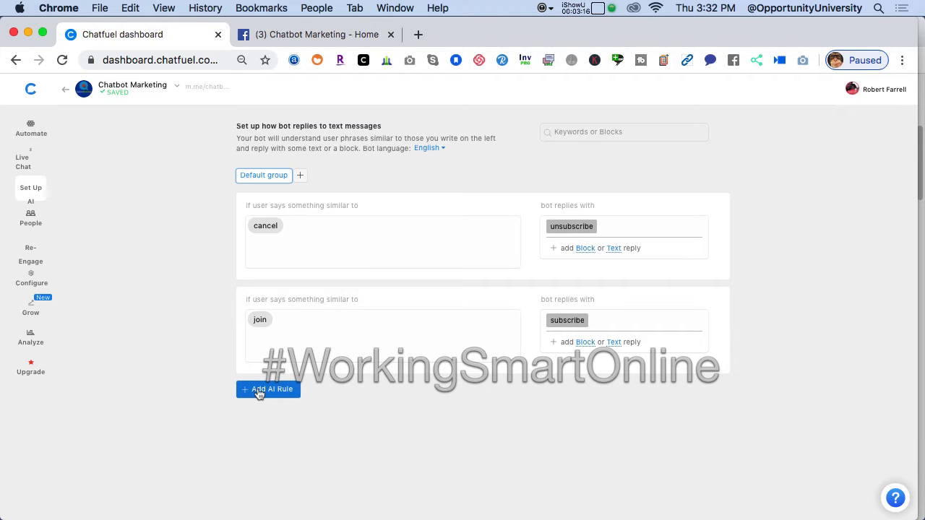
pyautogui.click(259, 391)
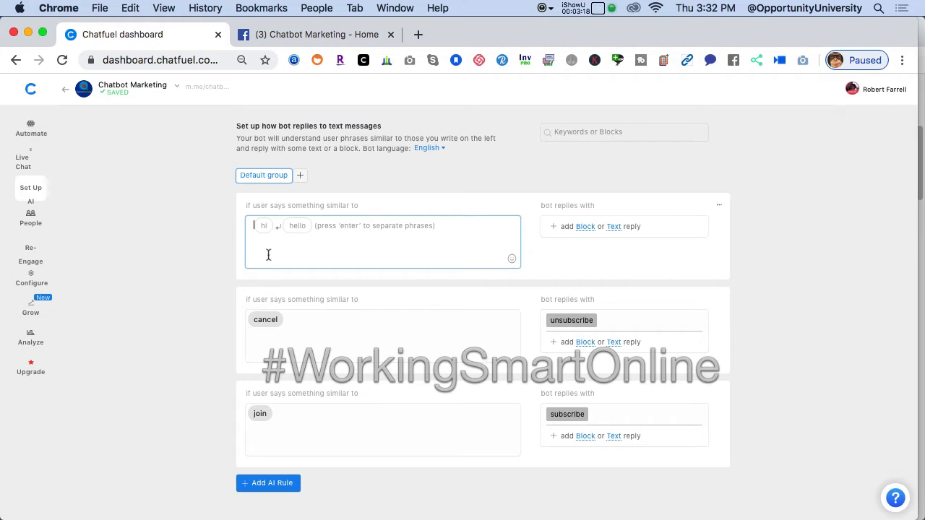
pyautogui.write('chat ')
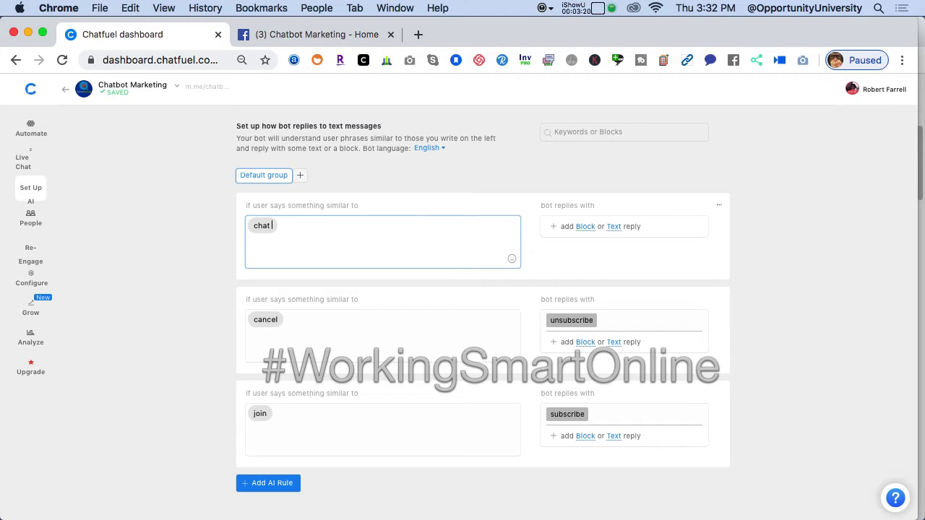
pyautogui.write('bot')
pyautogui.press('Tab')
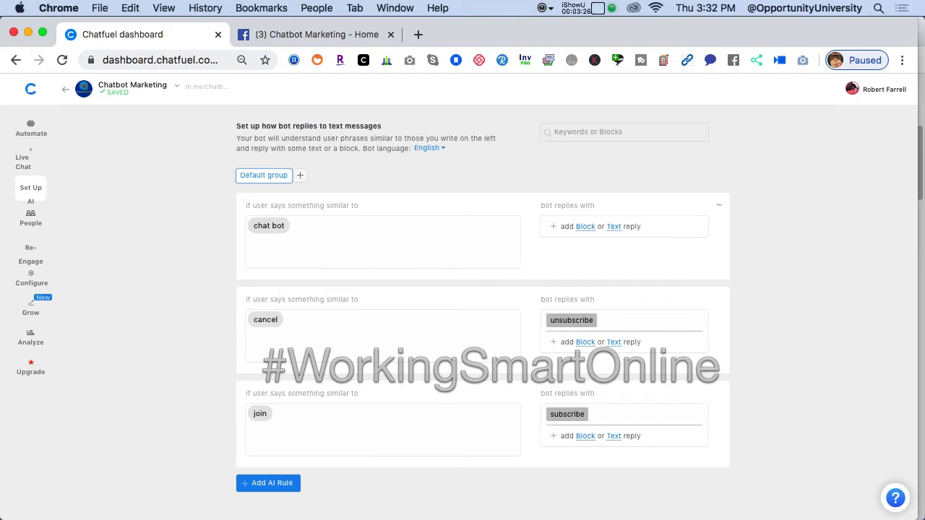
# Add the phrases "chatbot", "chat bots" and "chatbots" to the same AI rule.
pyautogui.click(302, 230)
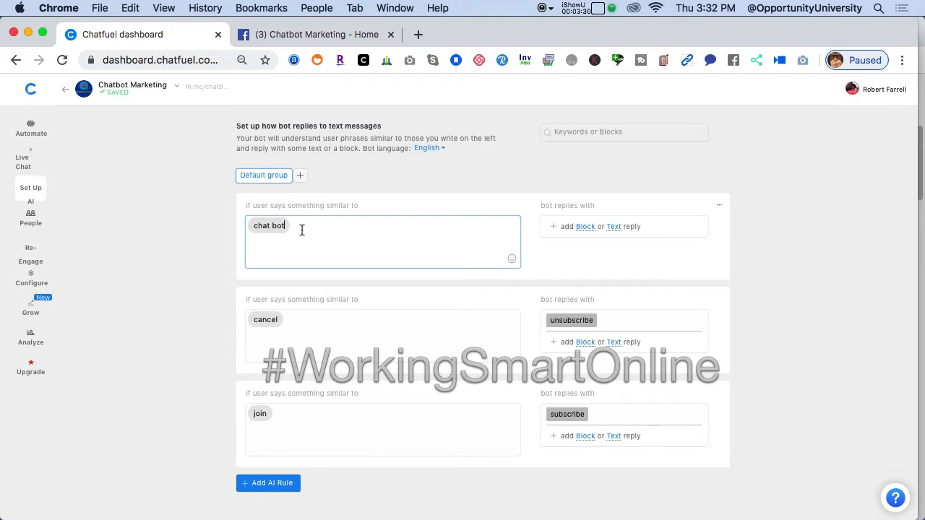
pyautogui.write(',')
pyautogui.press('BackSpace')
pyautogui.write('chatbot ')
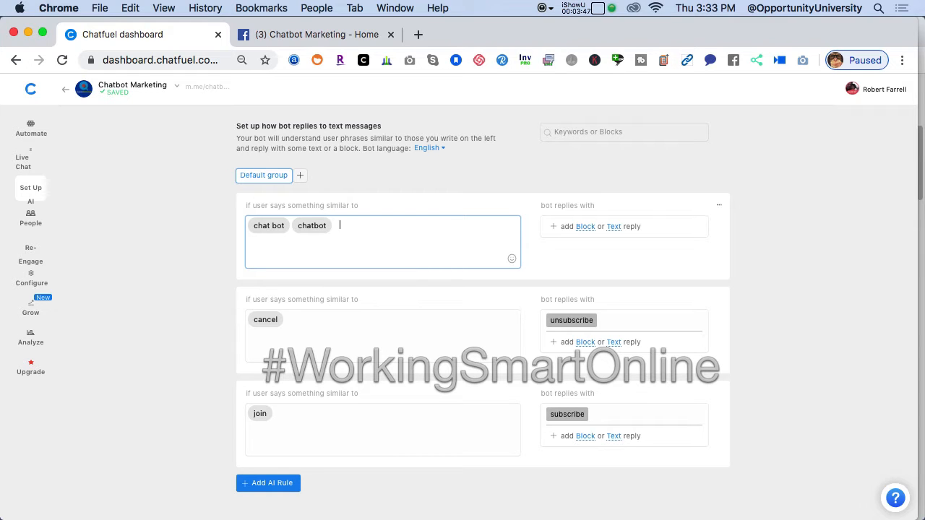
pyautogui.write('chat bots,')
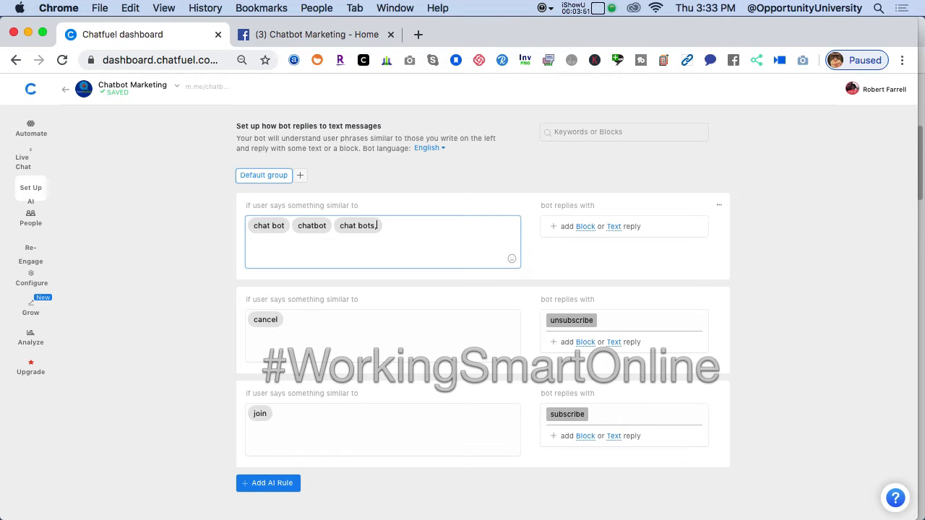
pyautogui.press('BackSpace')
pyautogui.write('chatbots')
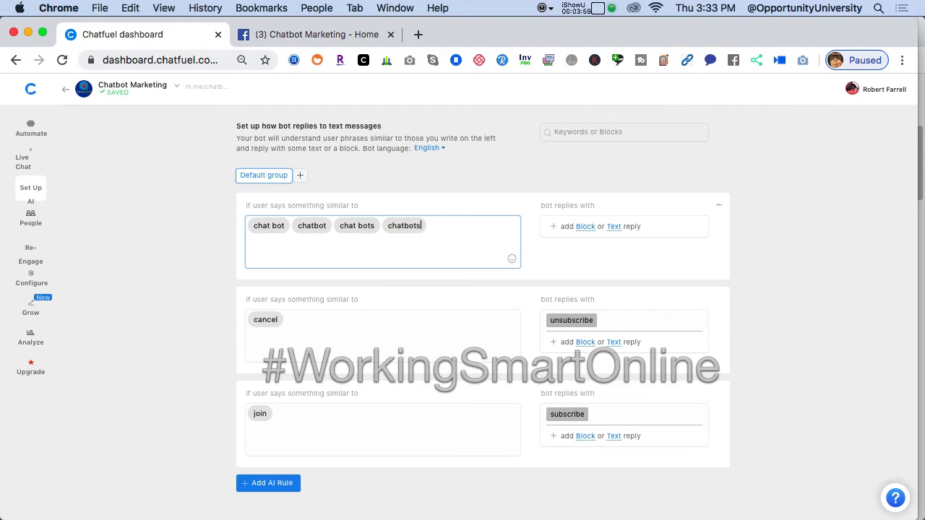
pyautogui.write(',')
pyautogui.press('BackSpace')
pyautogui.press('BackSpace')
pyautogui.write('s')
pyautogui.press('Return')
# Set the rule's bot reply to the "Watch my video" block.
pyautogui.click(584, 227)
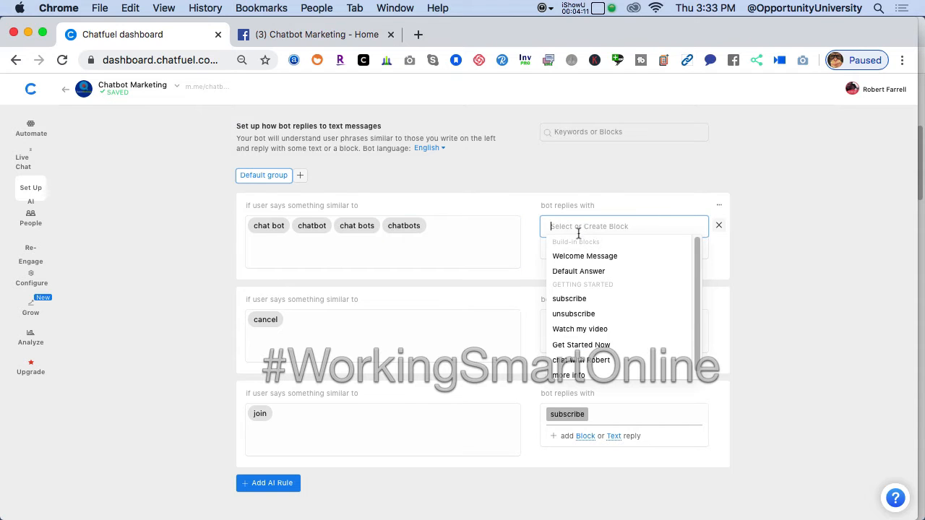
pyautogui.click(565, 327)
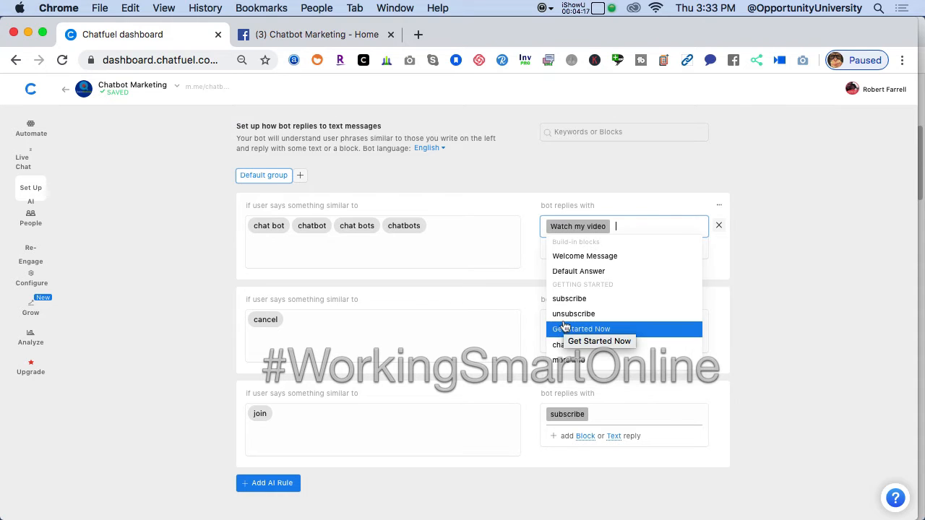
pyautogui.click(220, 292)
# Switch to the Facebook page tab and delete the entire chat conversation with Chatbot Marketing.
pyautogui.click(328, 36)
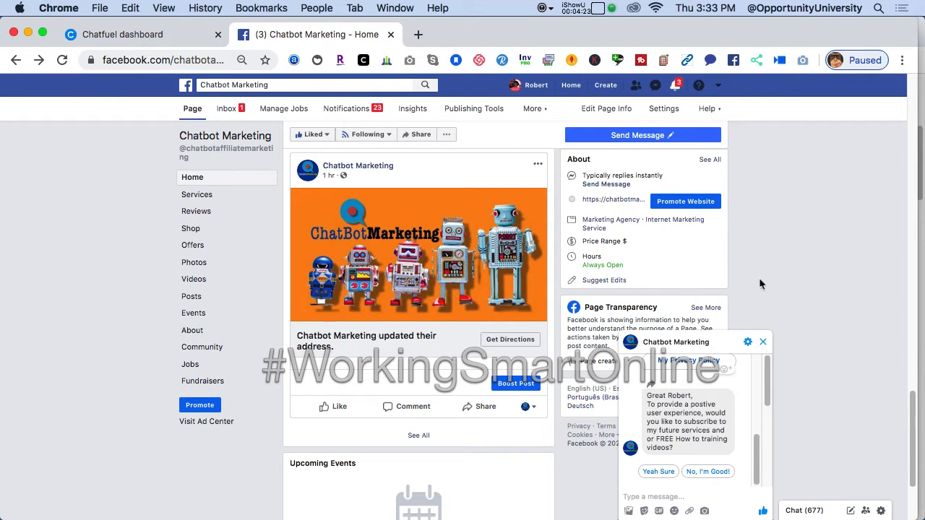
pyautogui.click(748, 345)
pyautogui.click(775, 454)
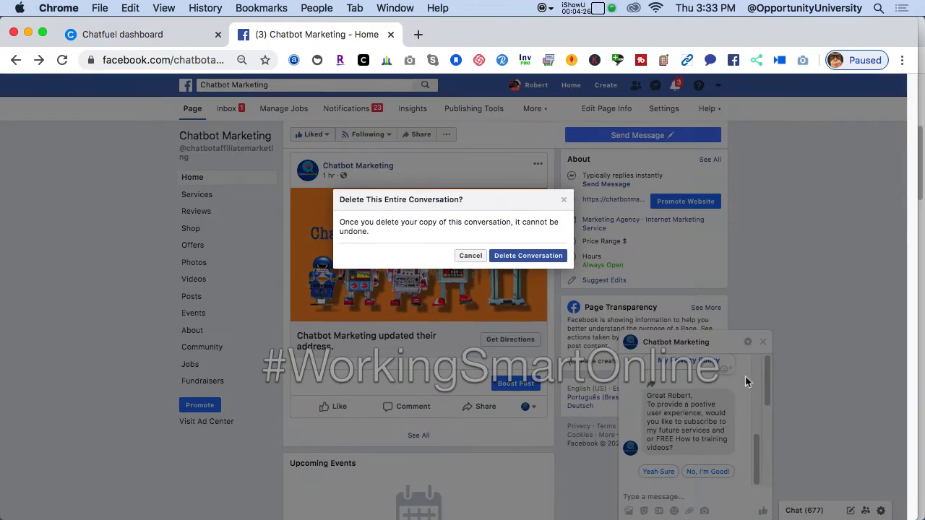
pyautogui.click(533, 256)
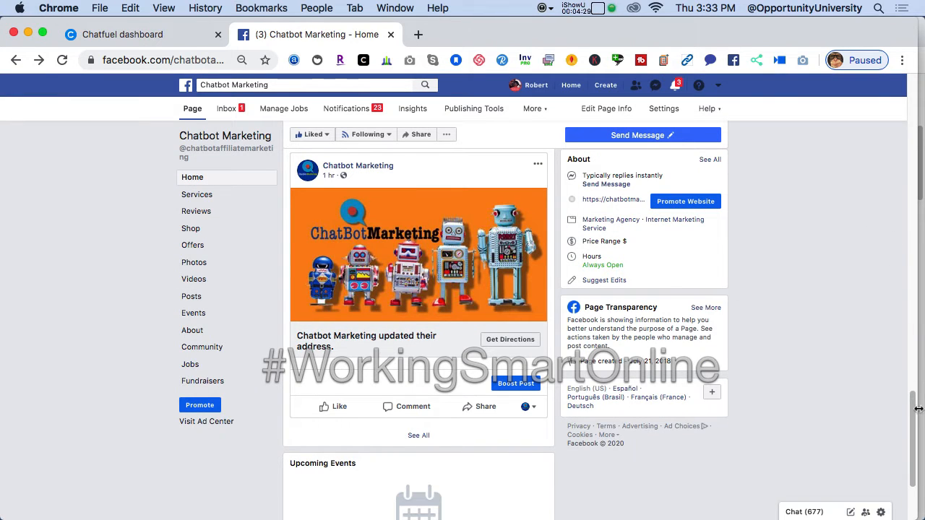
# Open a message from the pinned post's Send Message button and send "chatbots" to test the rule.
pyautogui.moveTo(913, 403); pyautogui.dragTo(911, 326)
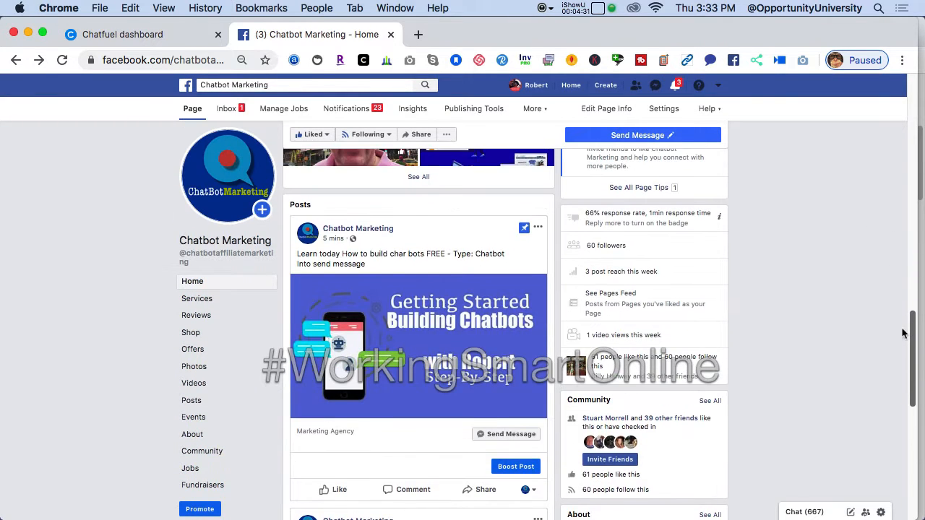
pyautogui.click(515, 436)
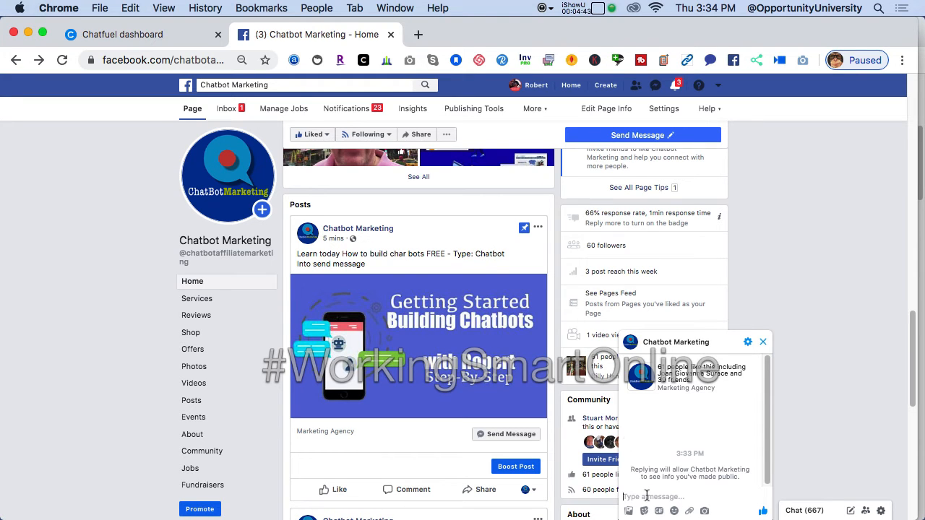
pyautogui.write('chatbots')
pyautogui.press('Return')
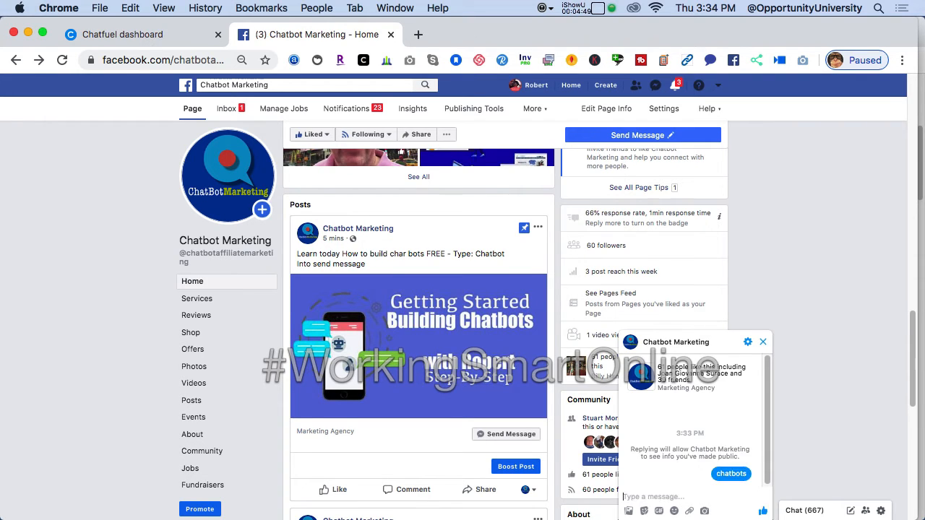